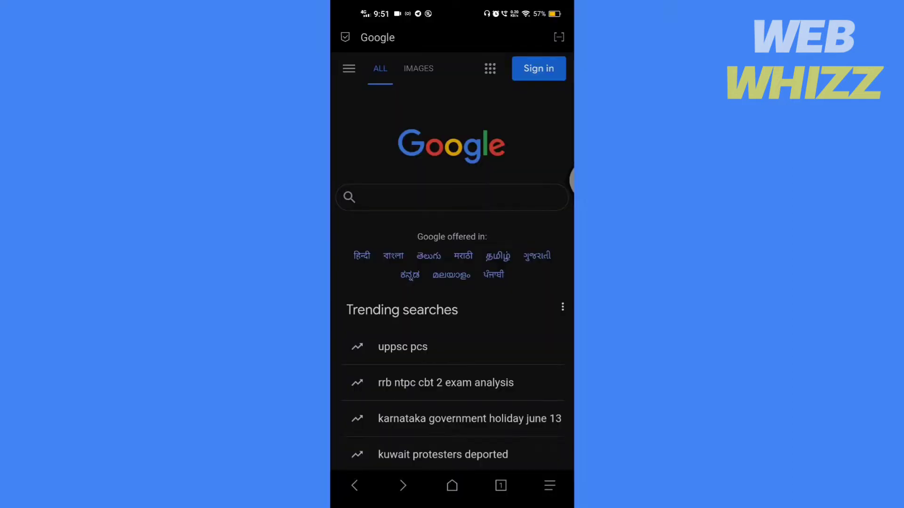
Search Google for 'bionic reading' to reach the About - Bionic Reading result
{"action": "left_click", "coordinate": [452, 197]}
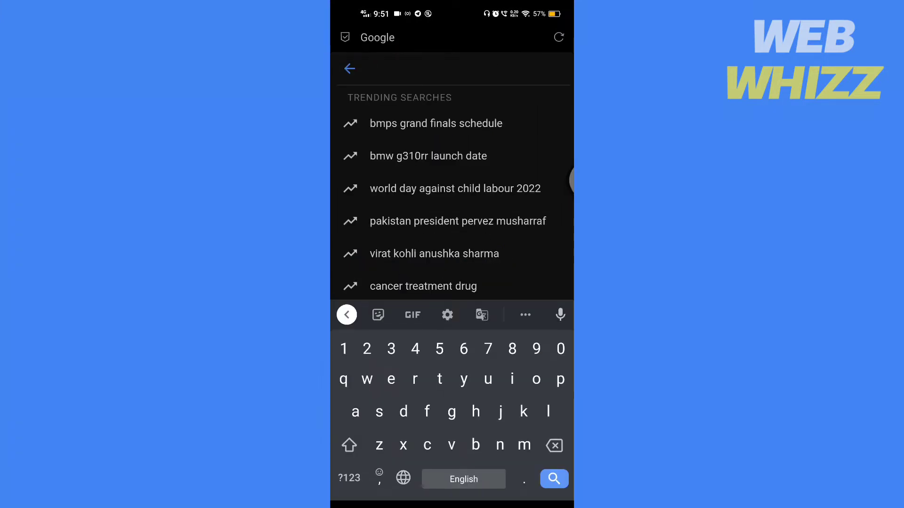
{"action": "type", "text": "bionic "}
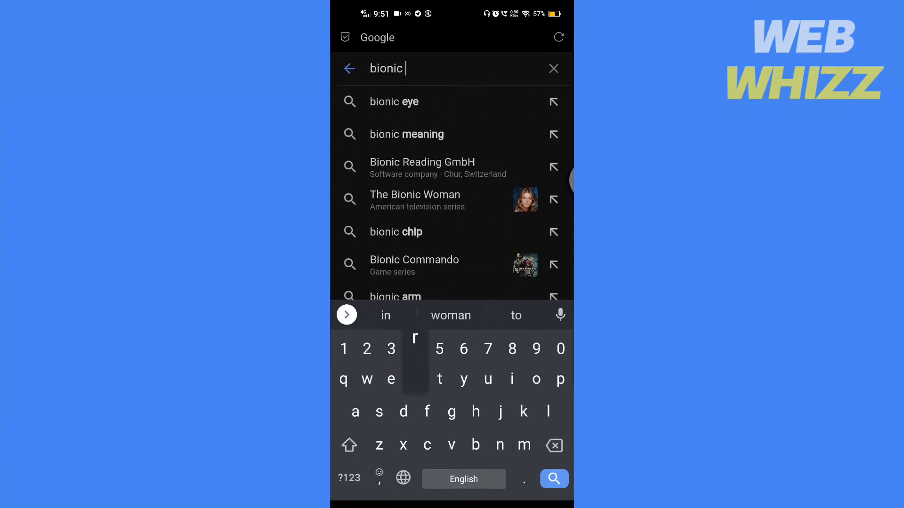
{"action": "type", "text": "reading"}
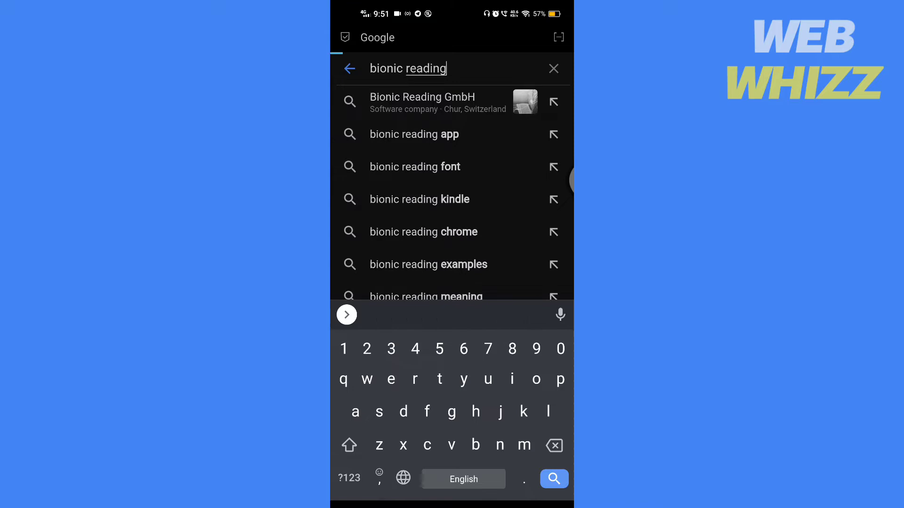
{"action": "key", "text": "Return"}
{"action": "scroll", "coordinate": [452, 283], "scroll_direction": "down", "scroll_amount": 5}
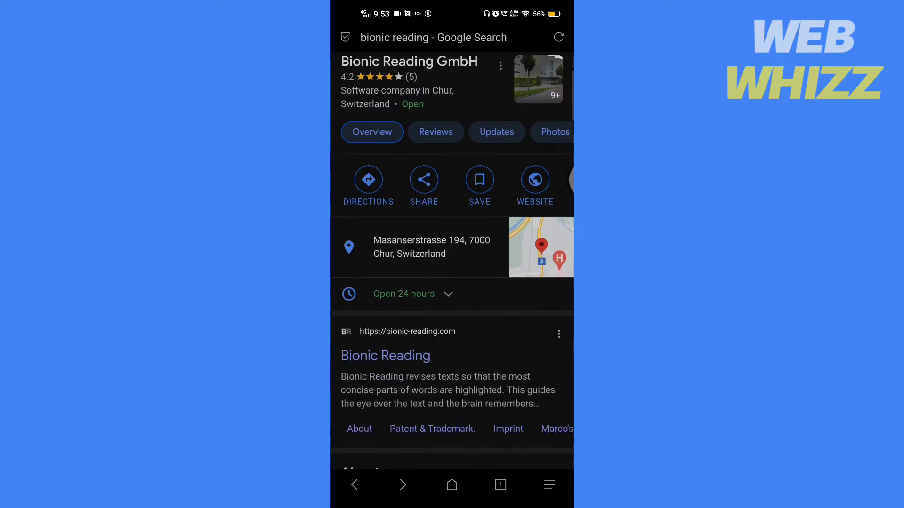
{"action": "scroll", "coordinate": [452, 283], "scroll_direction": "down", "scroll_amount": 3}
{"action": "scroll", "coordinate": [452, 283], "scroll_direction": "down", "scroll_amount": 4}
{"action": "scroll", "coordinate": [453, 283], "scroll_direction": "down", "scroll_amount": 4}
{"action": "scroll", "coordinate": [452, 283], "scroll_direction": "down", "scroll_amount": 2}
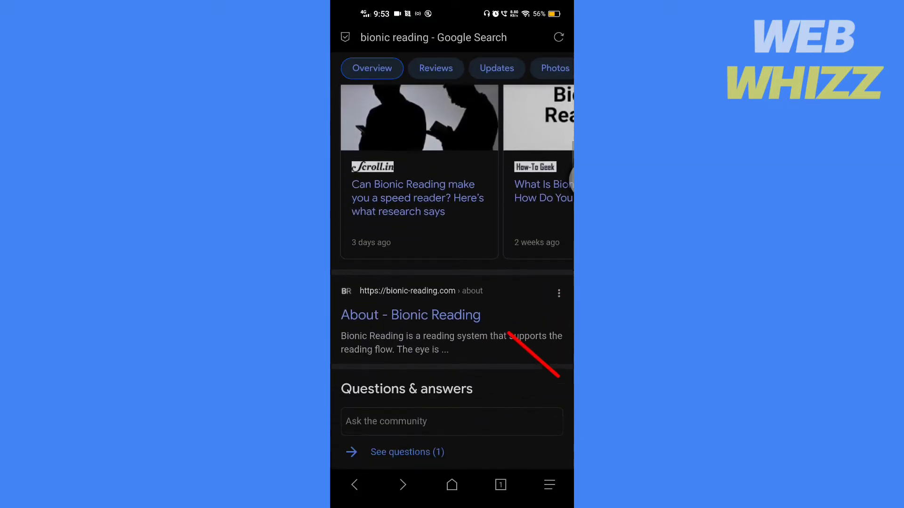
Go from the About page to the Bionic Reading Converter to upload a document
{"action": "left_click", "coordinate": [409, 285]}
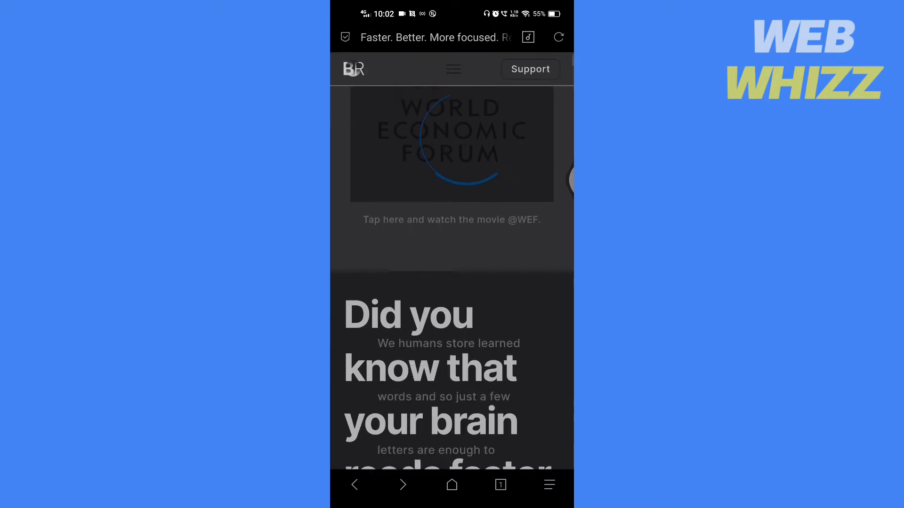
{"action": "scroll", "coordinate": [452, 282], "scroll_direction": "down", "scroll_amount": 5}
{"action": "scroll", "coordinate": [452, 283], "scroll_direction": "down", "scroll_amount": 4}
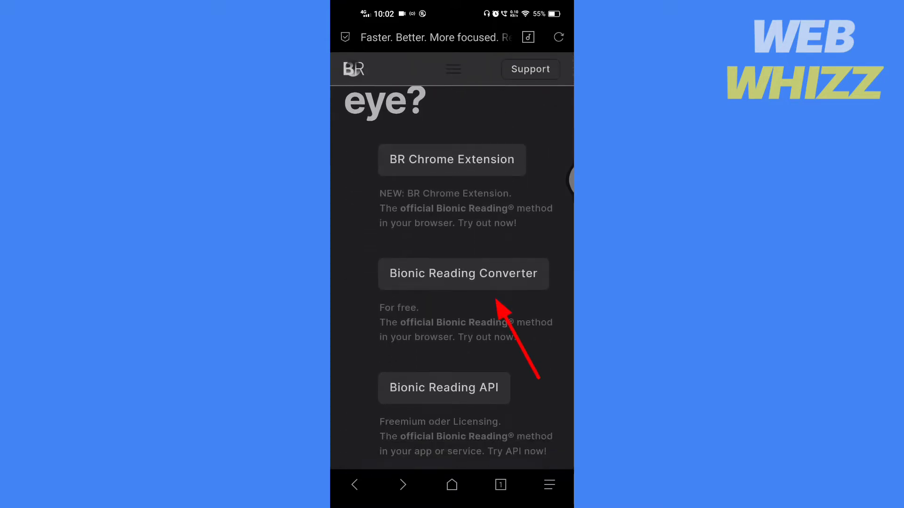
{"action": "left_click", "coordinate": [463, 273]}
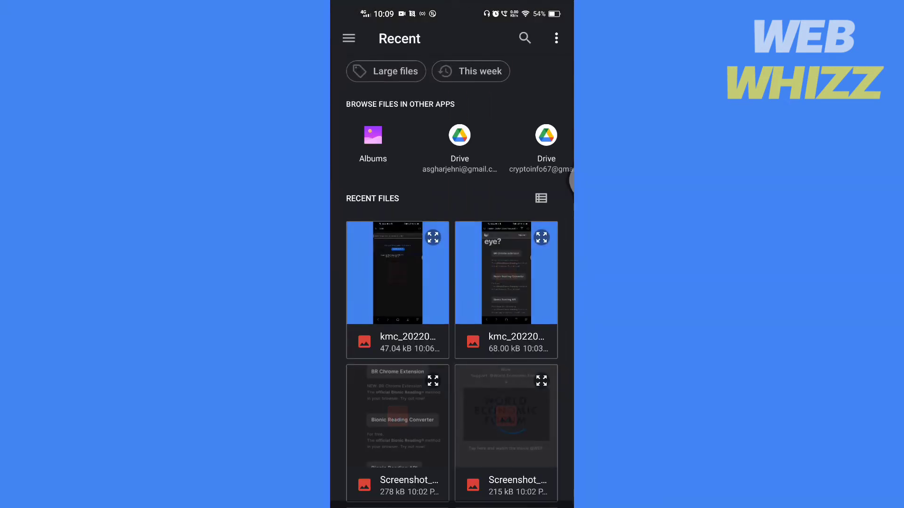
{"action": "scroll", "coordinate": [452, 282], "scroll_direction": "down", "scroll_amount": 3}
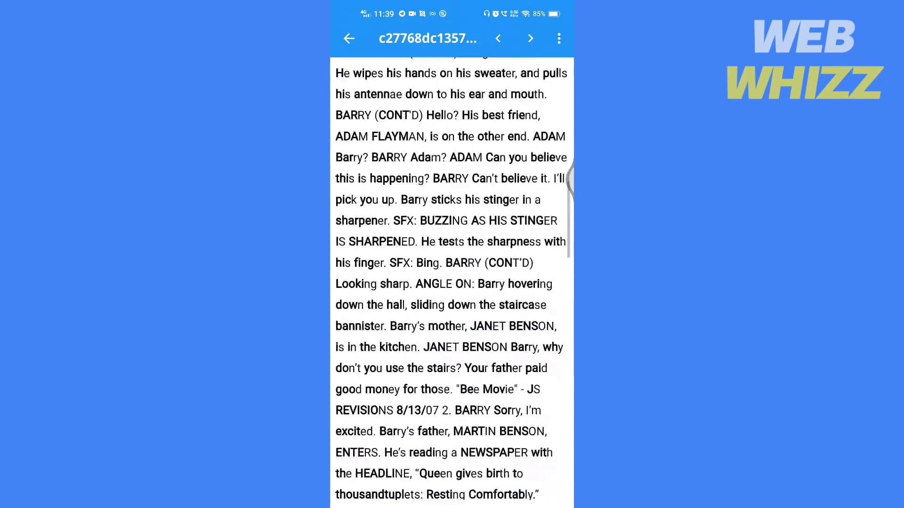
{"action": "scroll", "coordinate": [452, 282], "scroll_direction": "down", "scroll_amount": 5}
{"action": "scroll", "coordinate": [452, 283], "scroll_direction": "up", "scroll_amount": 10}
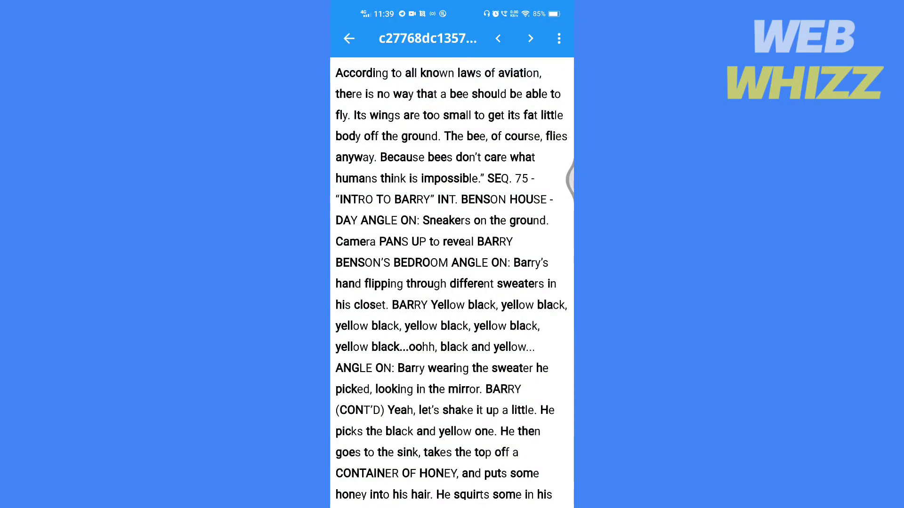